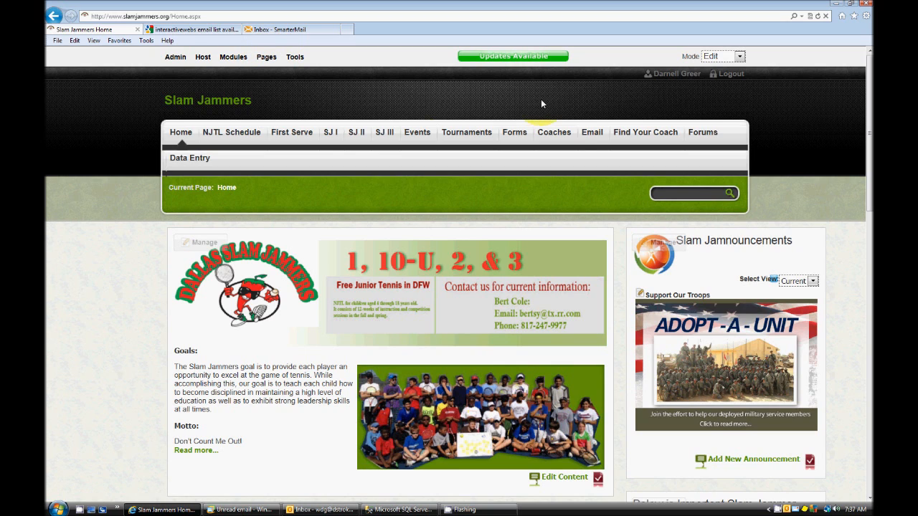
Open the Emails & Newsletters page of the Slam Jammers site
{"action": "mouse_move", "coordinate": [594, 137]}
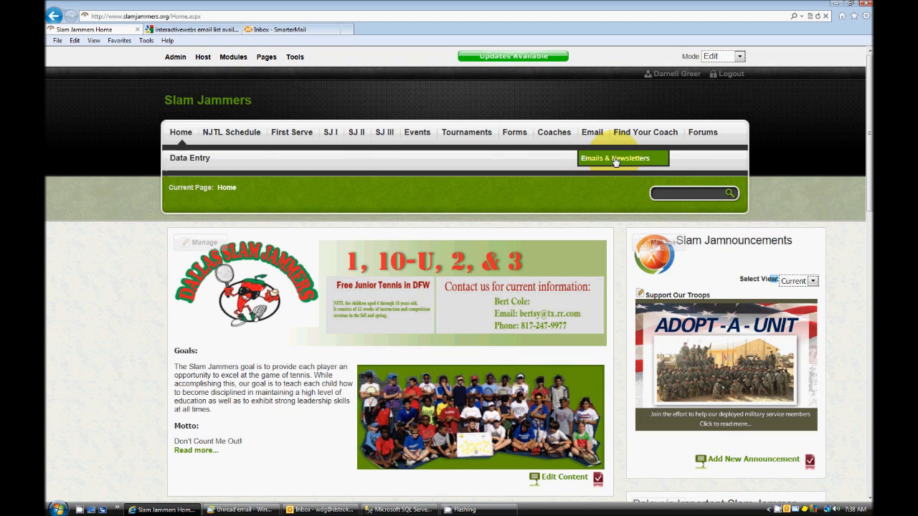
{"action": "left_click", "coordinate": [615, 161]}
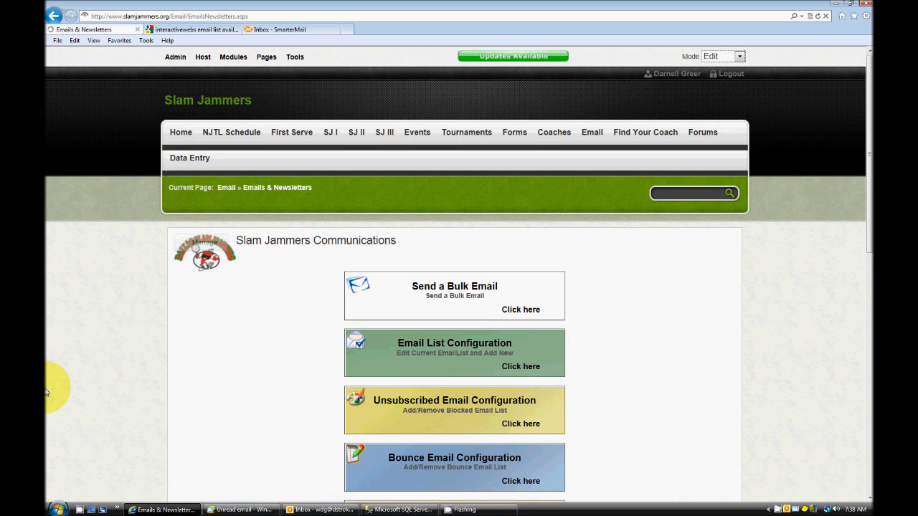
{"action": "scroll", "coordinate": [47, 404], "scroll_direction": "down", "scroll_amount": 2}
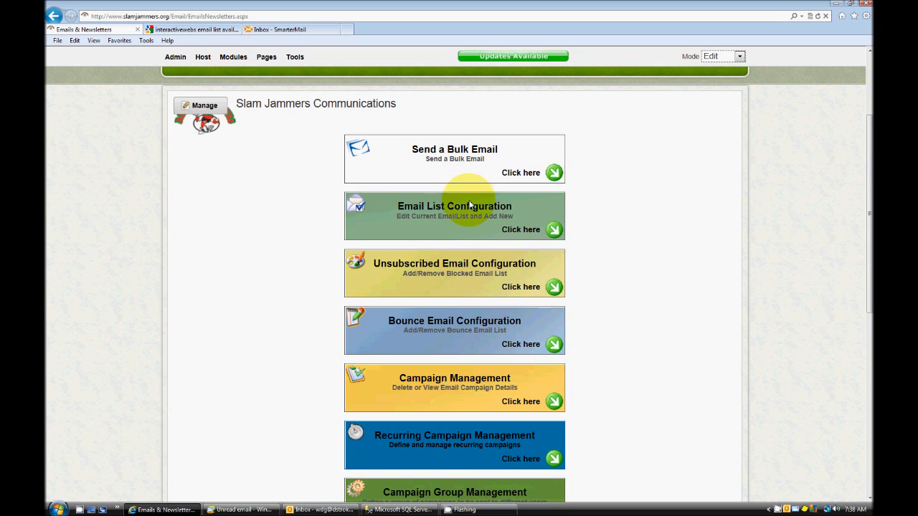
Open the Email List Configuration and examine the type of each current email list
{"action": "left_click", "coordinate": [550, 230]}
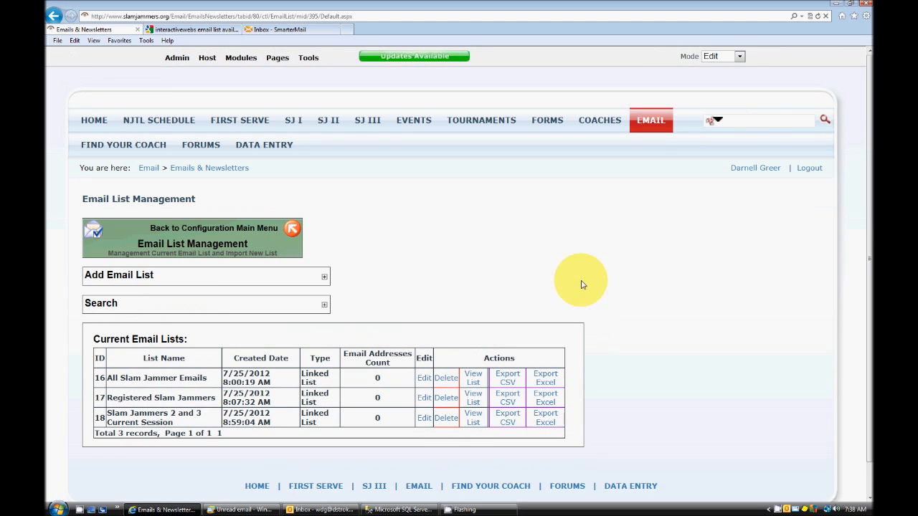
{"action": "scroll", "coordinate": [676, 290], "scroll_direction": "down", "scroll_amount": 1}
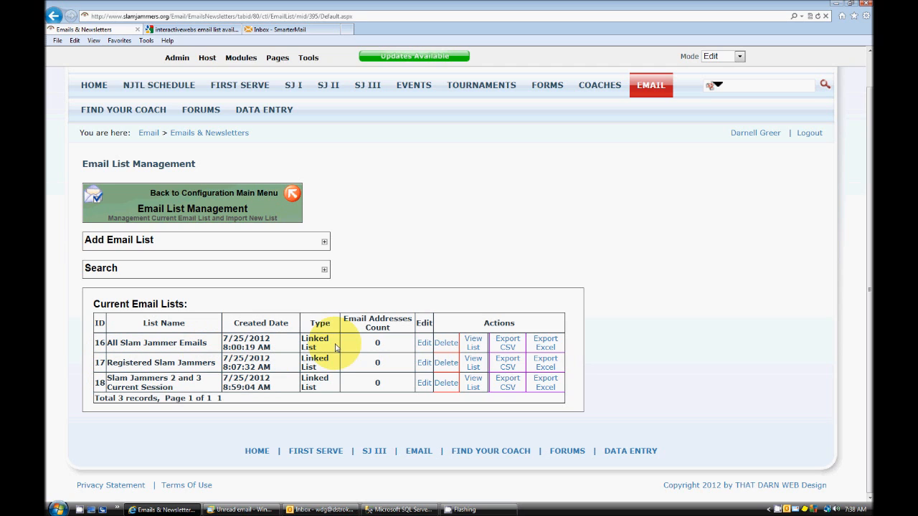
{"action": "left_click_drag", "start_coordinate": [331, 347], "coordinate": [303, 342]}
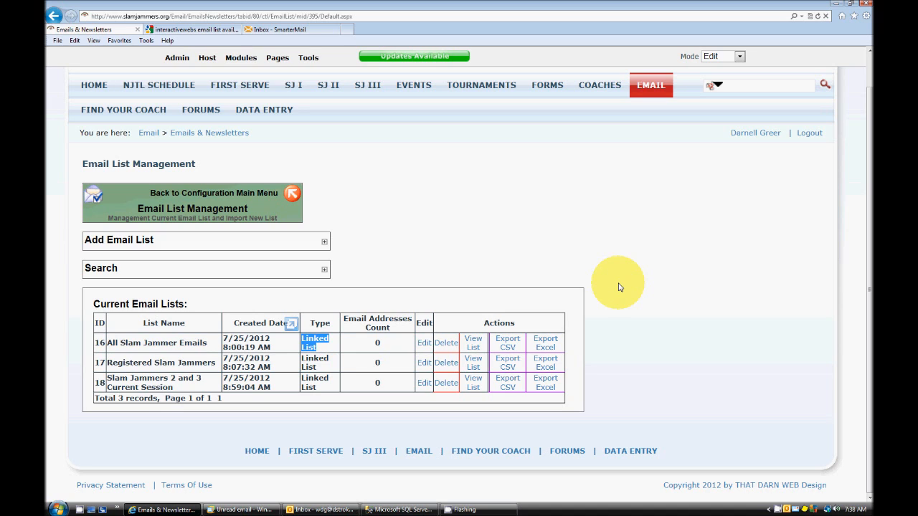
{"action": "left_click", "coordinate": [322, 352]}
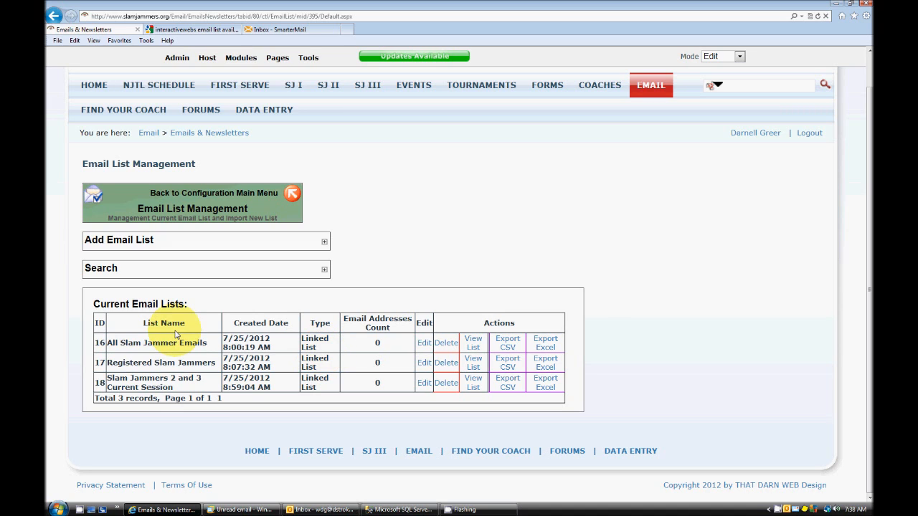
Look over the Unsubscribed Email Configuration page and return to the configuration main menu
{"action": "left_click", "coordinate": [293, 196]}
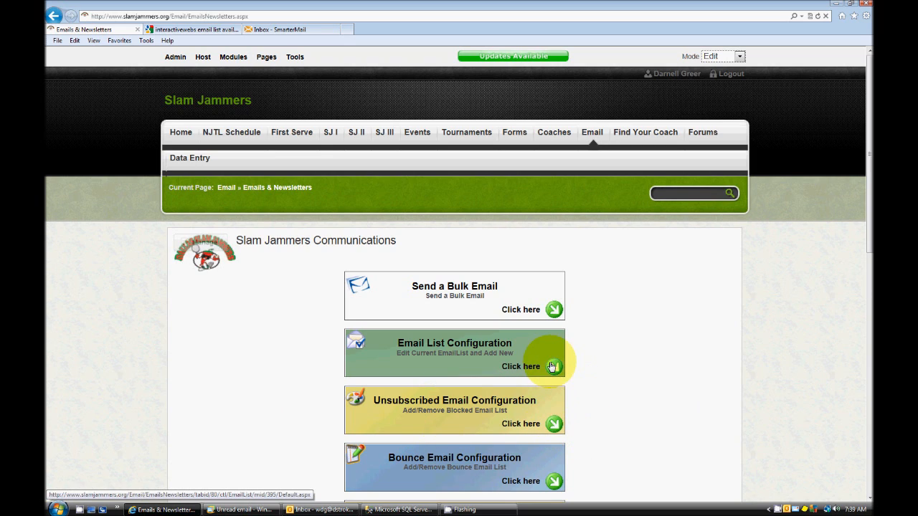
{"action": "left_click", "coordinate": [554, 424]}
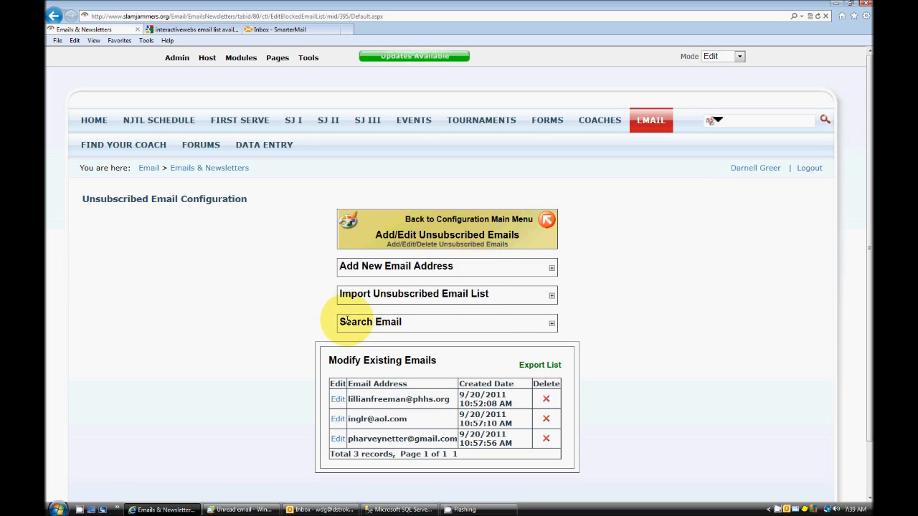
{"action": "left_click", "coordinate": [545, 221]}
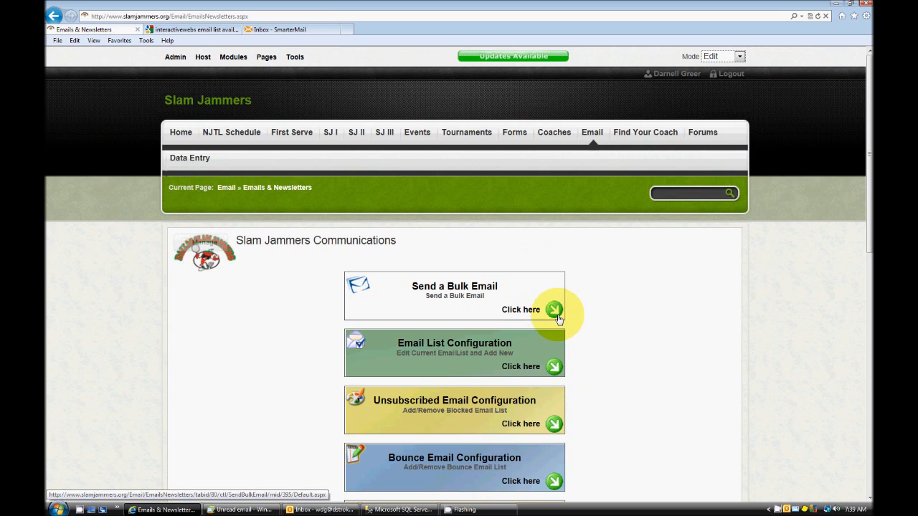
Open the Send a Bulk Email form and select Administrators as the recipient user role
{"action": "left_click", "coordinate": [555, 311]}
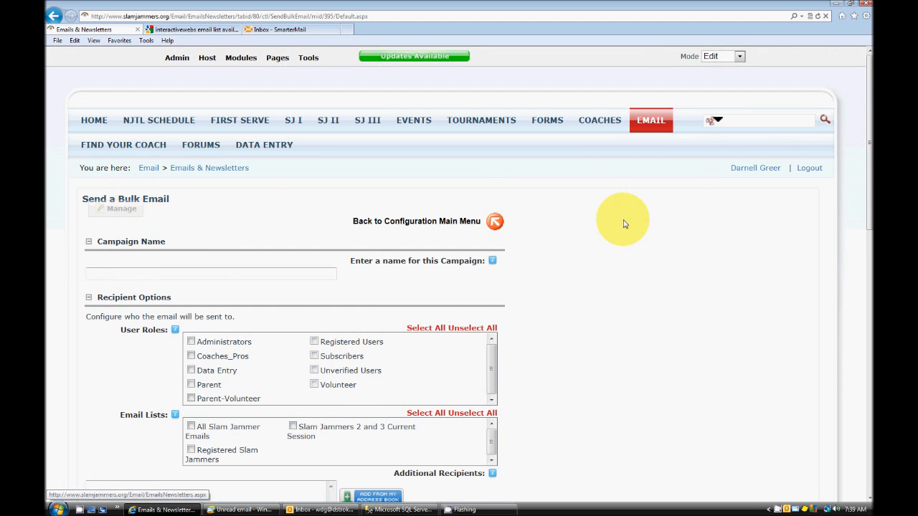
{"action": "scroll", "coordinate": [621, 224], "scroll_direction": "down", "scroll_amount": 3}
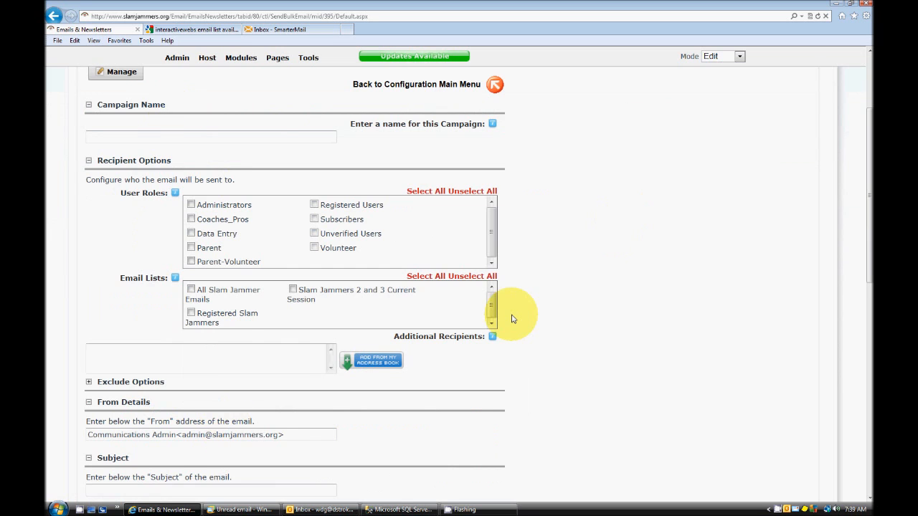
{"action": "scroll", "coordinate": [545, 316], "scroll_direction": "up", "scroll_amount": 3}
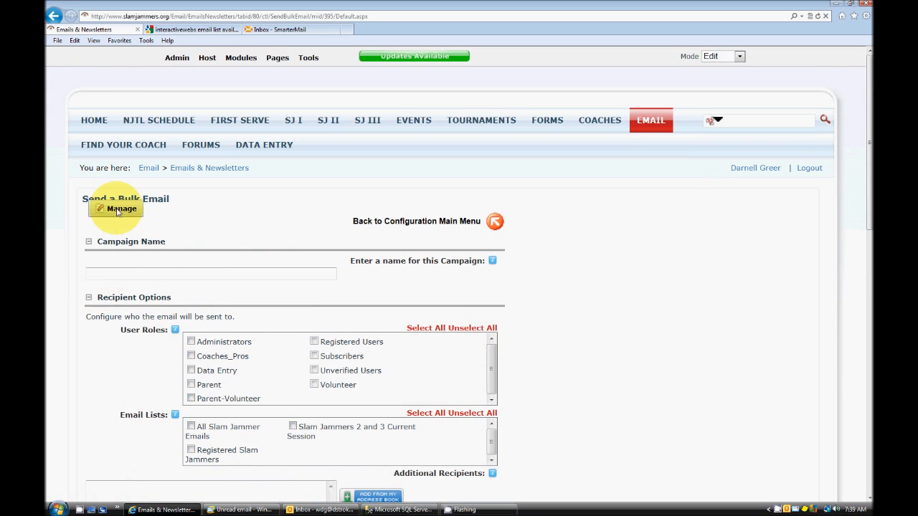
{"action": "scroll", "coordinate": [634, 222], "scroll_direction": "down", "scroll_amount": 1}
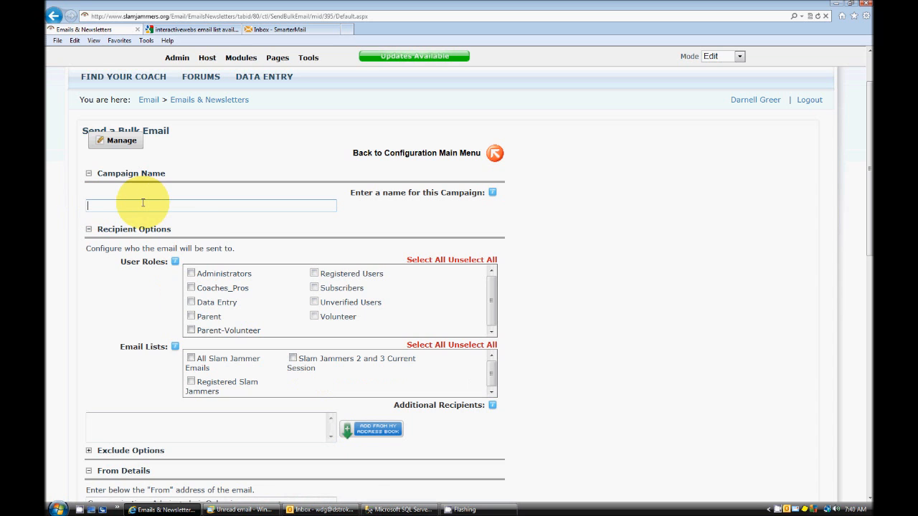
{"action": "scroll", "coordinate": [527, 221], "scroll_direction": "down", "scroll_amount": 2}
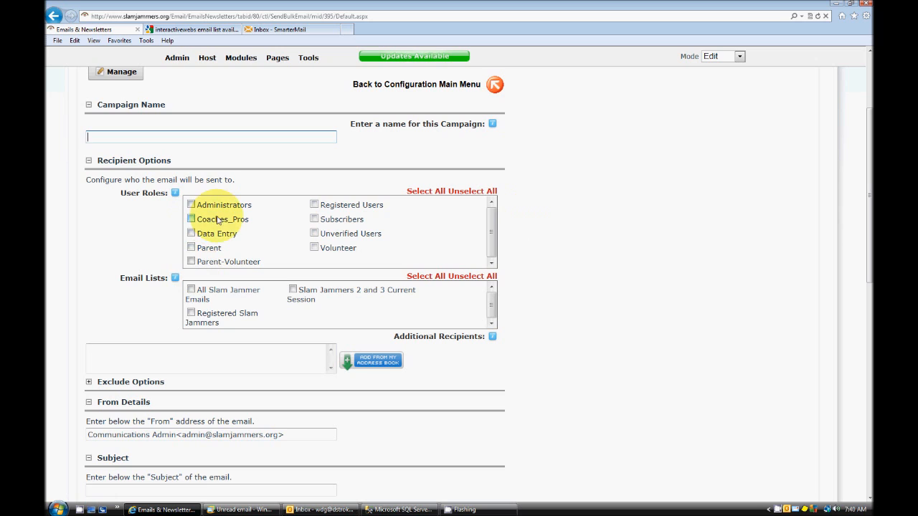
{"action": "left_click", "coordinate": [192, 205]}
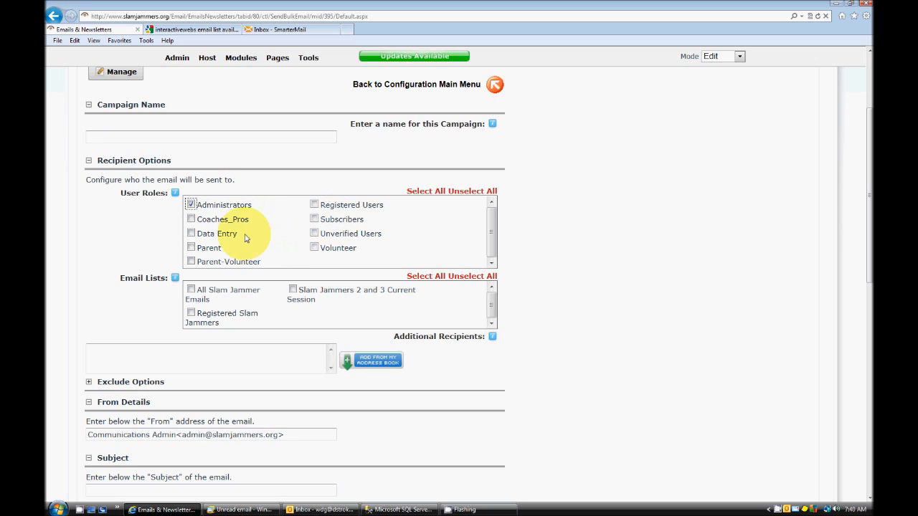
Enter "Sample Email" as the subject of the bulk email
{"action": "scroll", "coordinate": [215, 233], "scroll_direction": "down", "scroll_amount": 1}
{"action": "mouse_move", "coordinate": [175, 210]}
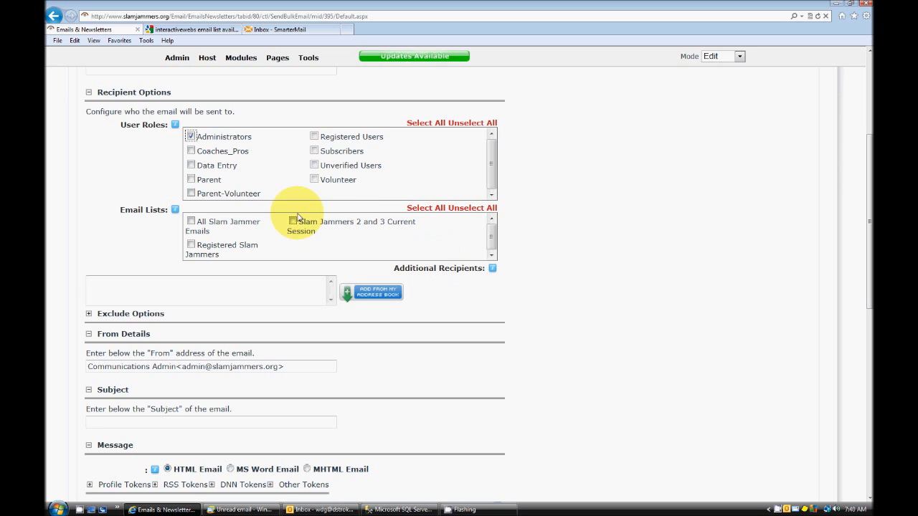
{"action": "left_click", "coordinate": [219, 286]}
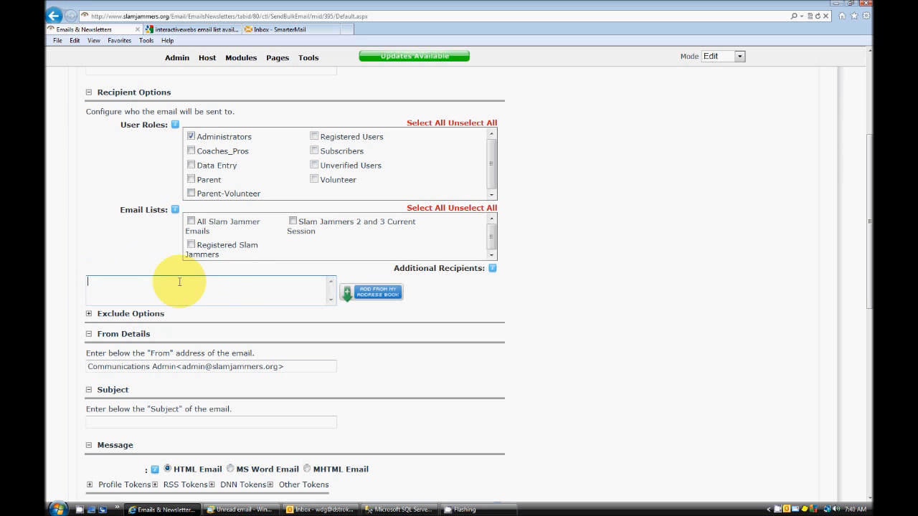
{"action": "scroll", "coordinate": [193, 284], "scroll_direction": "down", "scroll_amount": 1}
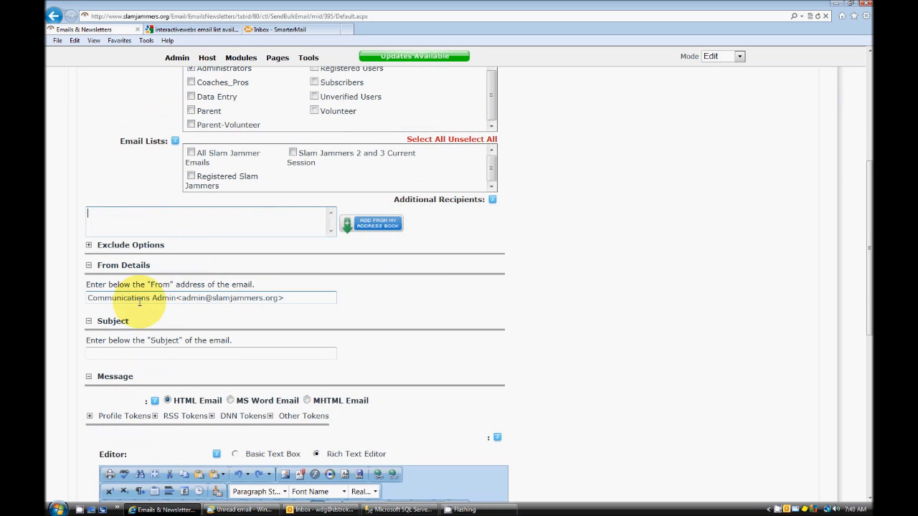
{"action": "scroll", "coordinate": [287, 262], "scroll_direction": "down", "scroll_amount": 2}
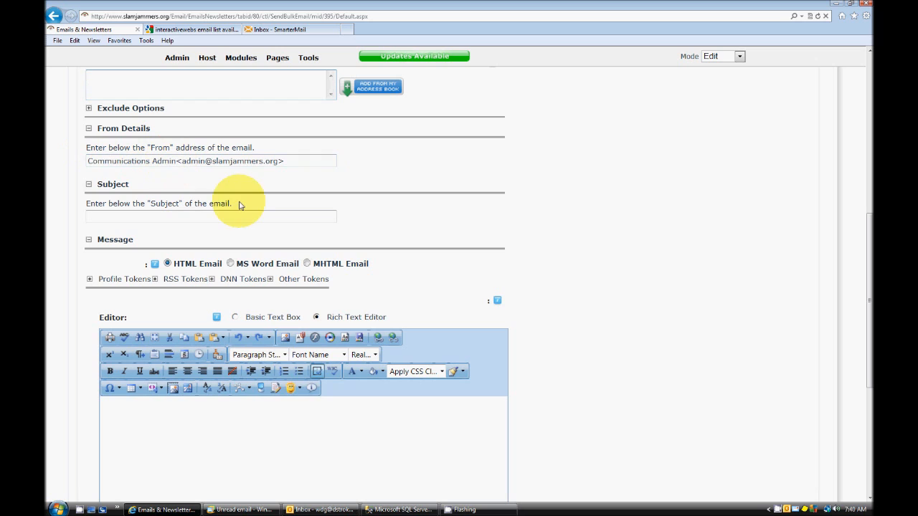
{"action": "left_click", "coordinate": [94, 216]}
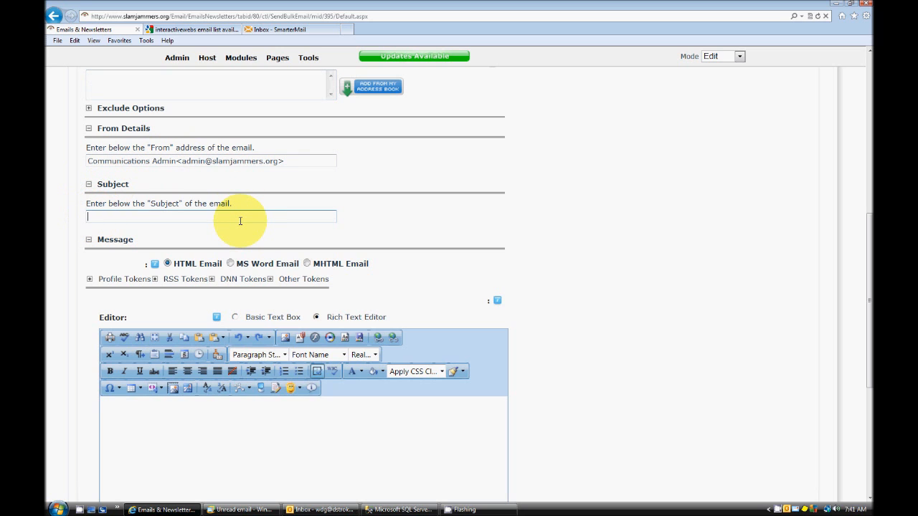
{"action": "left_click", "coordinate": [215, 216]}
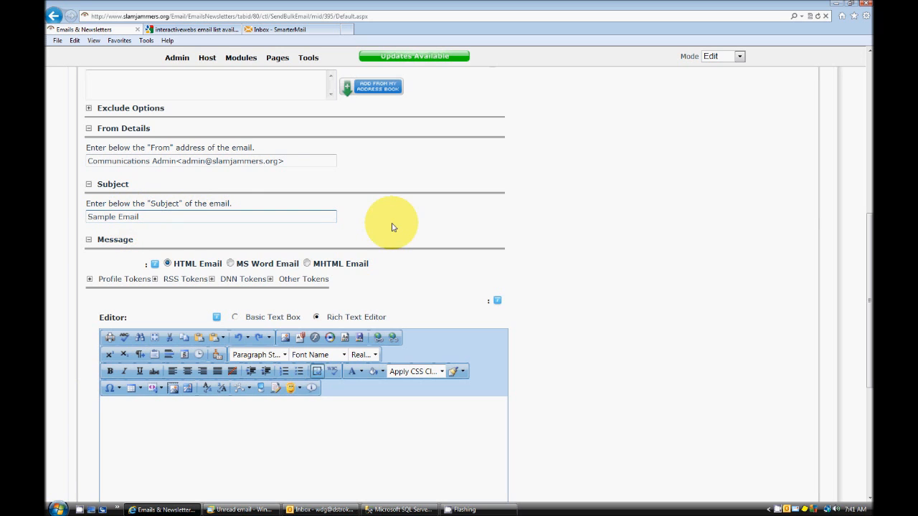
Paste the prepared sample message with its FirstName greeting and unsubscribe-here token into the email body, allowing clipboard access
{"action": "scroll", "coordinate": [550, 238], "scroll_direction": "down", "scroll_amount": 2}
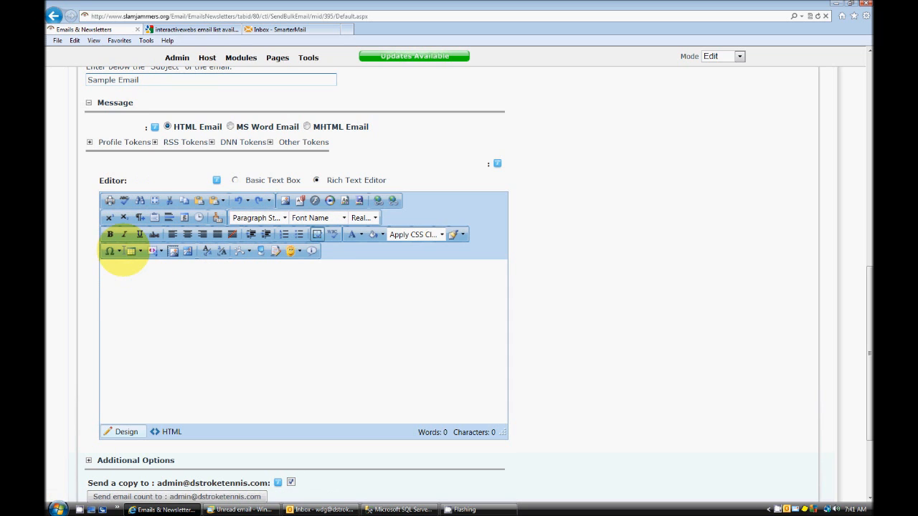
{"action": "left_click", "coordinate": [119, 280]}
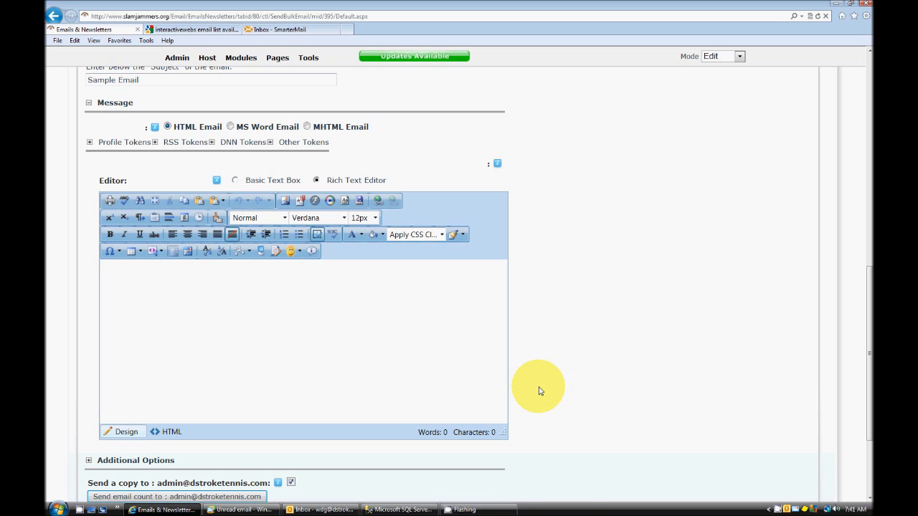
{"action": "key", "text": "ctrl+v"}
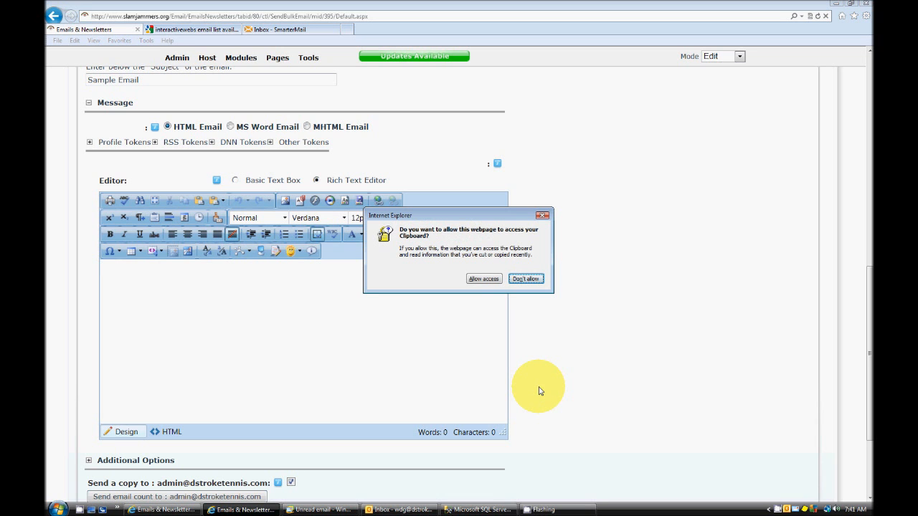
{"action": "left_click", "coordinate": [483, 279]}
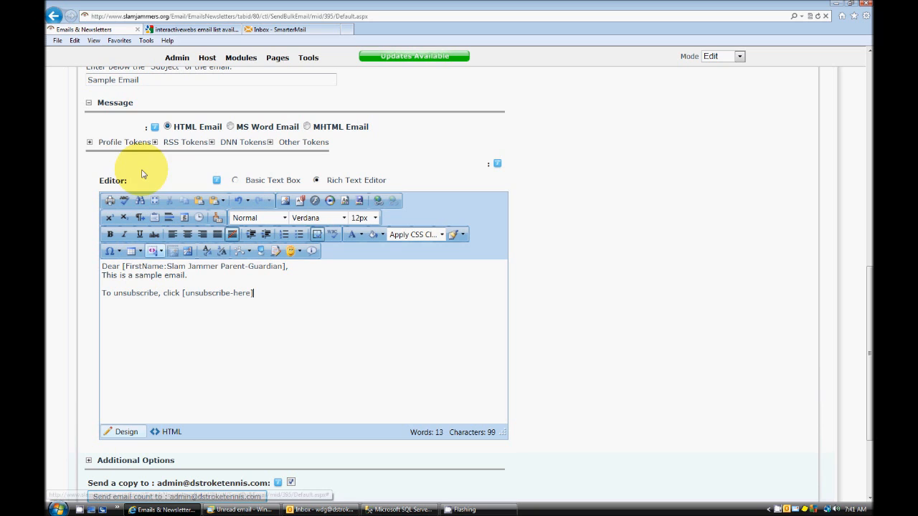
Review the profile tokens available for the message and the email's additional options, including attachments, priority choices and start time
{"action": "left_click", "coordinate": [89, 142]}
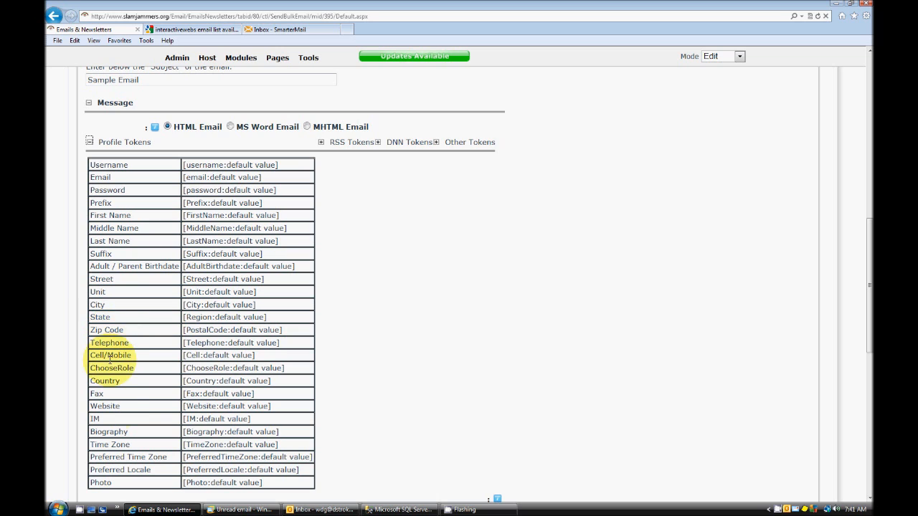
{"action": "left_click", "coordinate": [90, 142]}
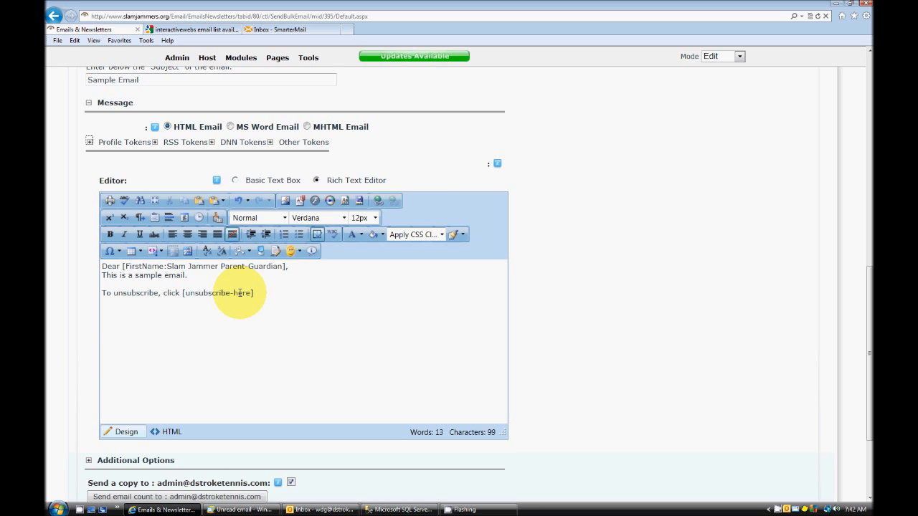
{"action": "scroll", "coordinate": [110, 358], "scroll_direction": "down", "scroll_amount": 3}
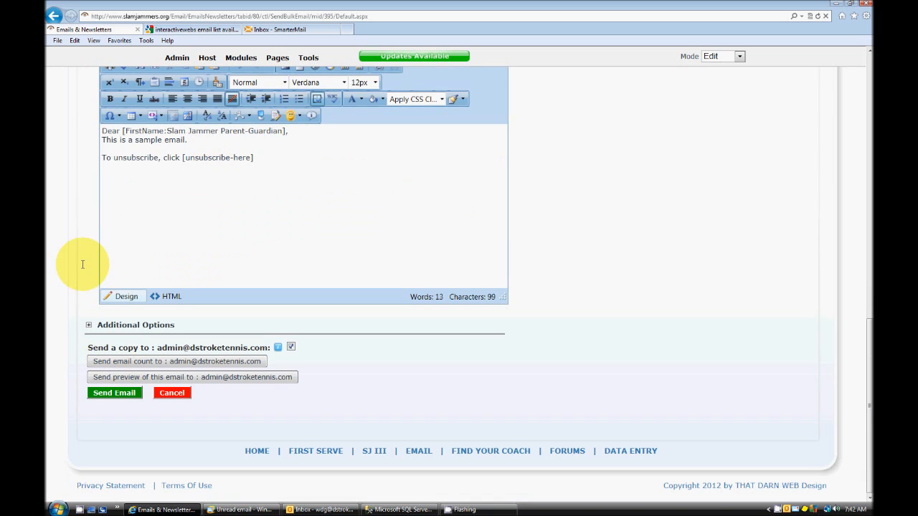
{"action": "left_click", "coordinate": [88, 325]}
{"action": "scroll", "coordinate": [67, 283], "scroll_direction": "down", "scroll_amount": 5}
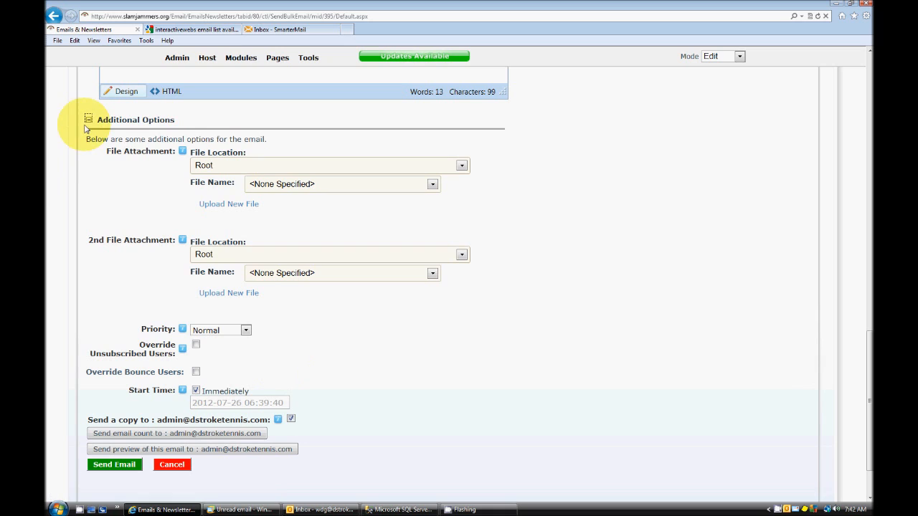
{"action": "left_click", "coordinate": [245, 330]}
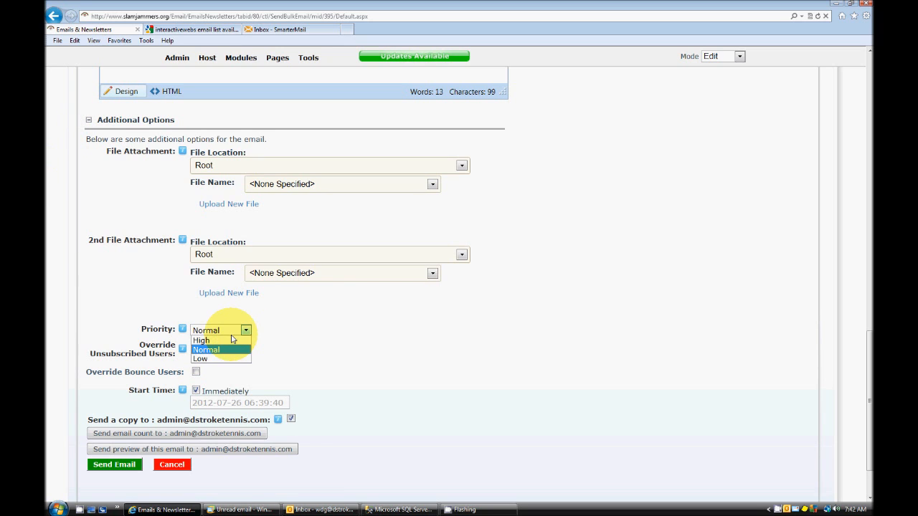
{"action": "left_click", "coordinate": [313, 350]}
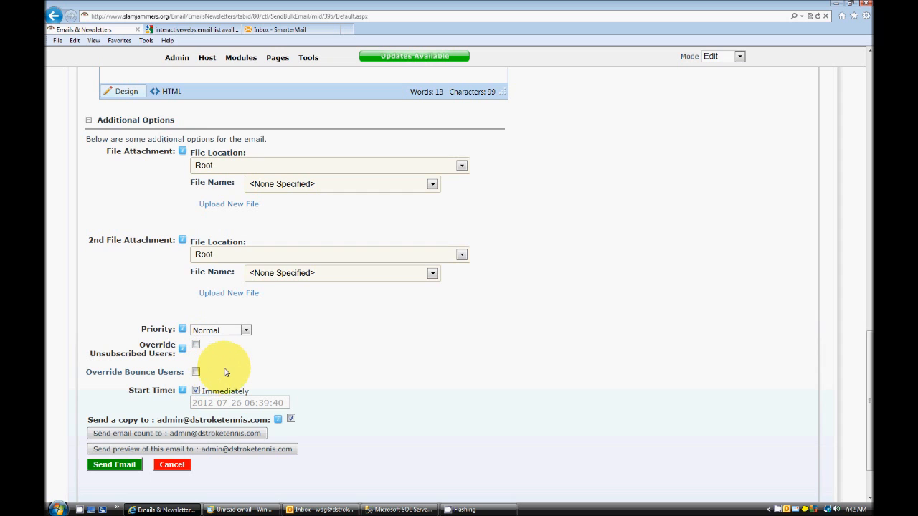
{"action": "scroll", "coordinate": [215, 337], "scroll_direction": "down", "scroll_amount": 2}
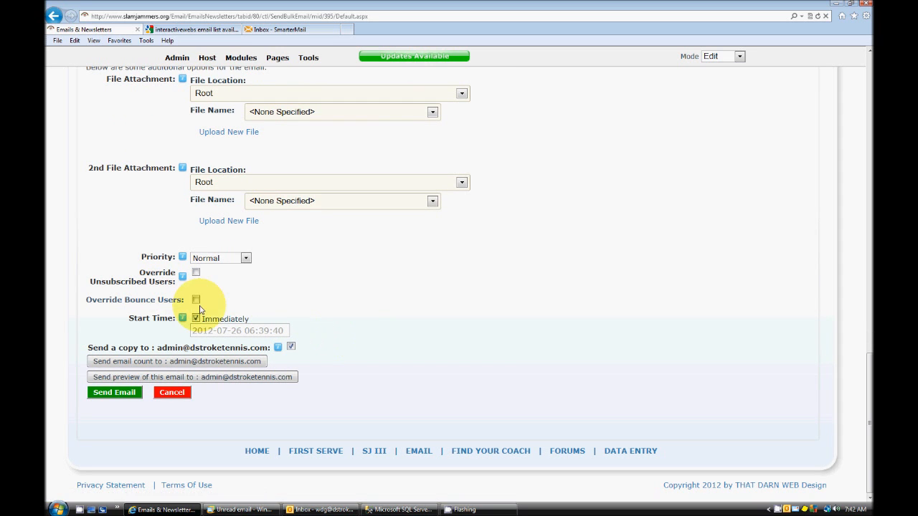
Collapse the additional options and send the bulk email
{"action": "scroll", "coordinate": [150, 151], "scroll_direction": "up", "scroll_amount": 3}
{"action": "left_click", "coordinate": [88, 252]}
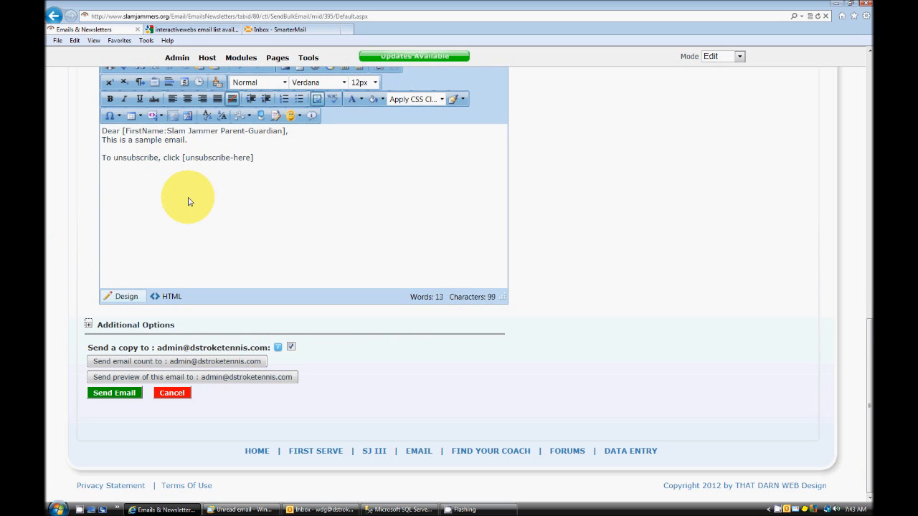
{"action": "left_click", "coordinate": [113, 395]}
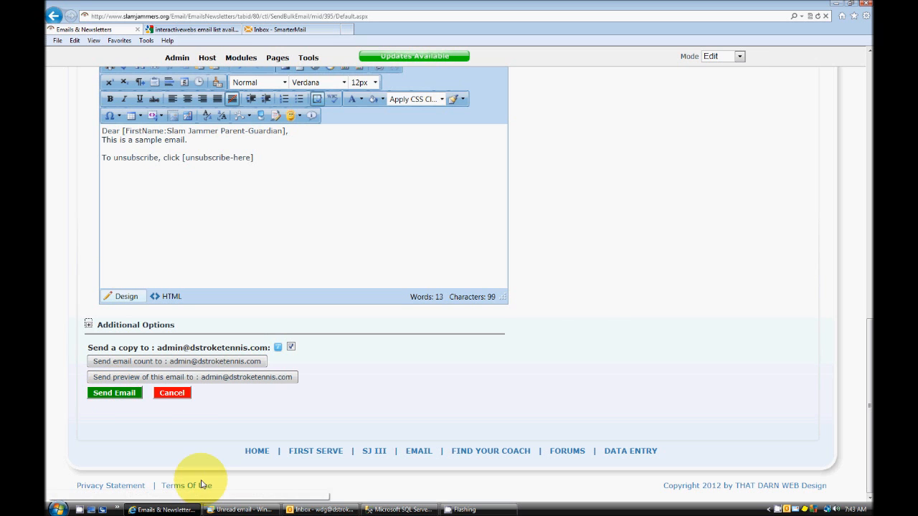
Switch to Windows Live Mail and check the personalised first-name greeting in the received Sample Email
{"action": "scroll", "coordinate": [584, 337], "scroll_direction": "up", "scroll_amount": 3}
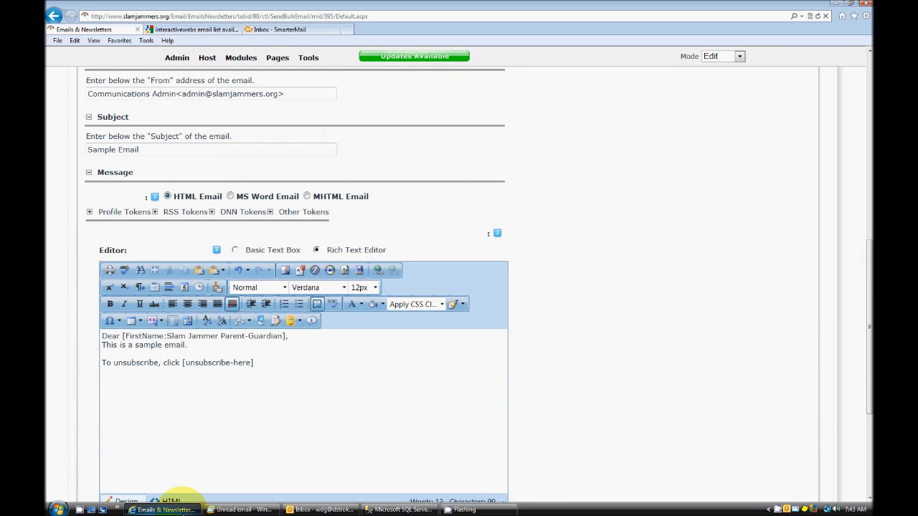
{"action": "left_click", "coordinate": [261, 510]}
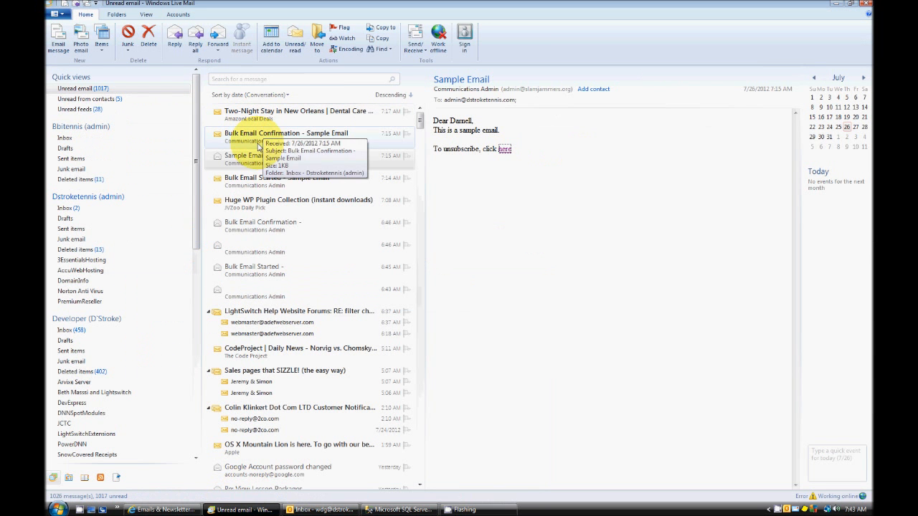
{"action": "double_click", "coordinate": [453, 121]}
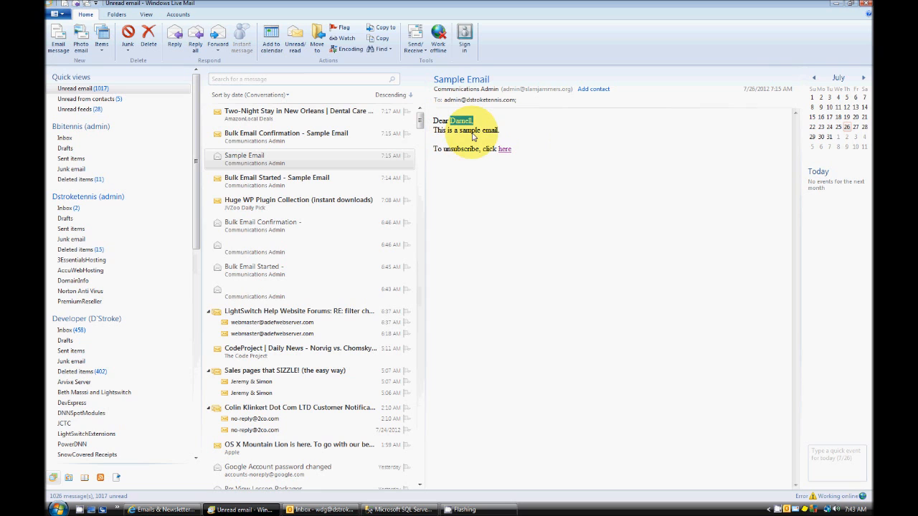
Follow the email's unsubscribe link and cancel the unsubscribe request on the Slam Jammers page to keep receiving emails
{"action": "left_click", "coordinate": [501, 150]}
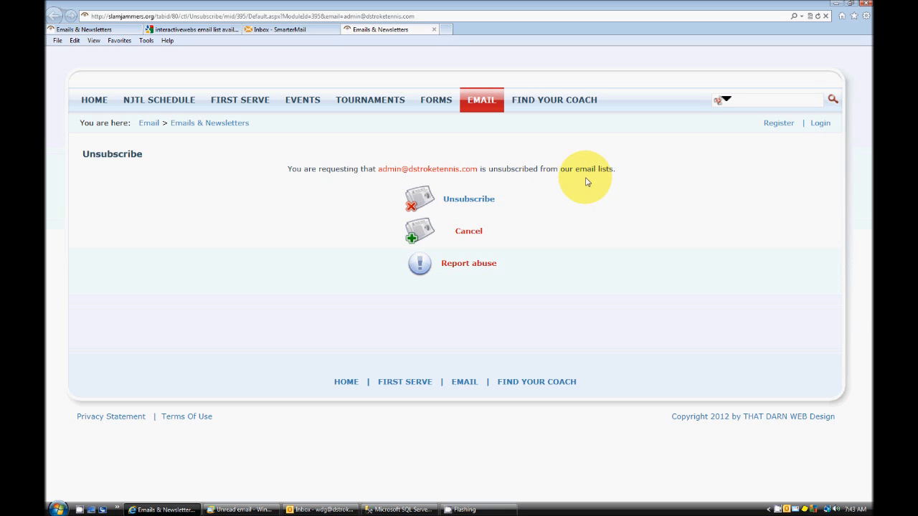
{"action": "left_click", "coordinate": [451, 201]}
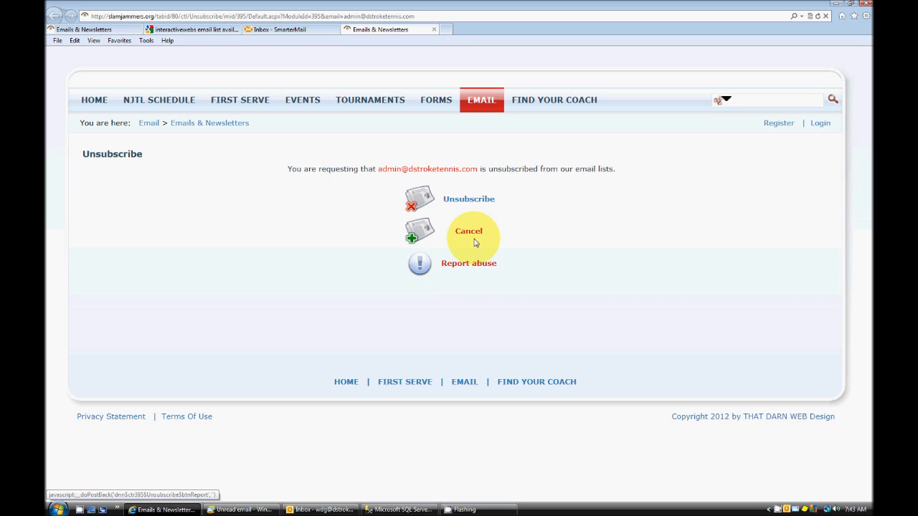
{"action": "left_click", "coordinate": [472, 237]}
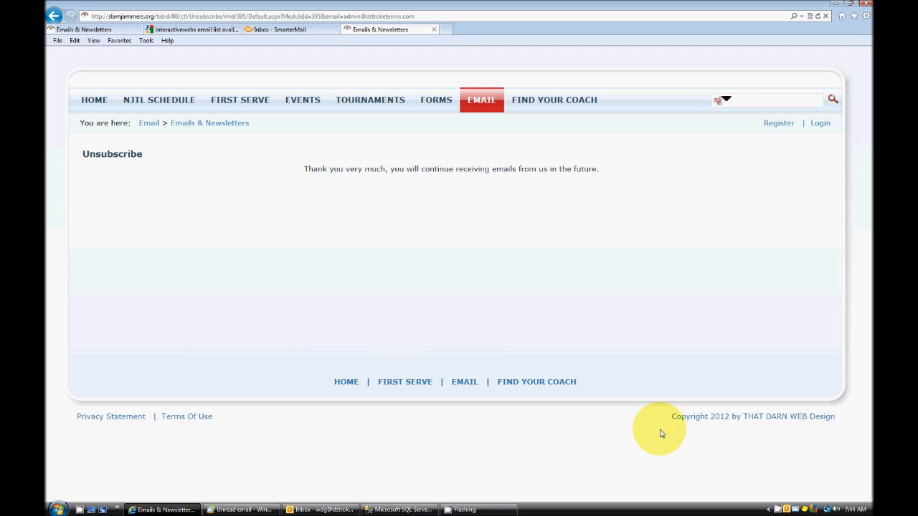
{"action": "right_click", "coordinate": [775, 510]}
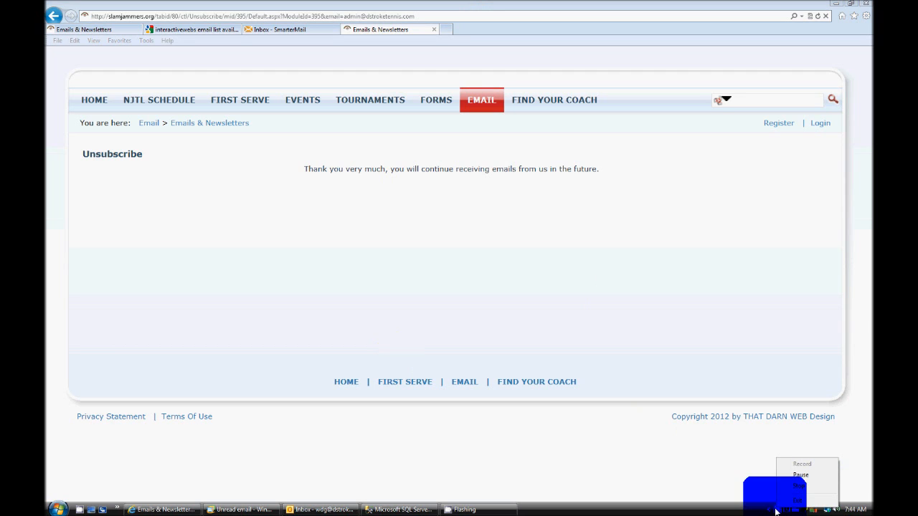